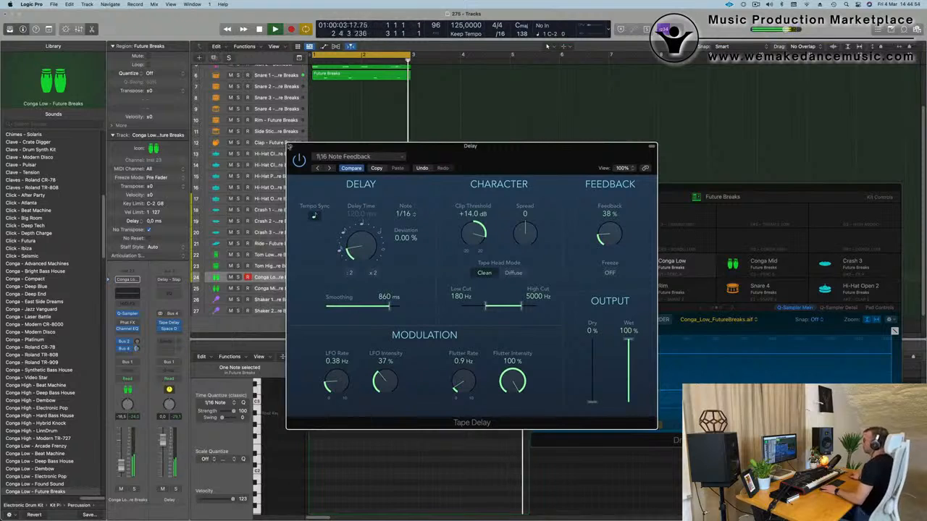
Close the Tape Delay plug-in window and deselect the conga region in the arrangement.
click(290, 146)
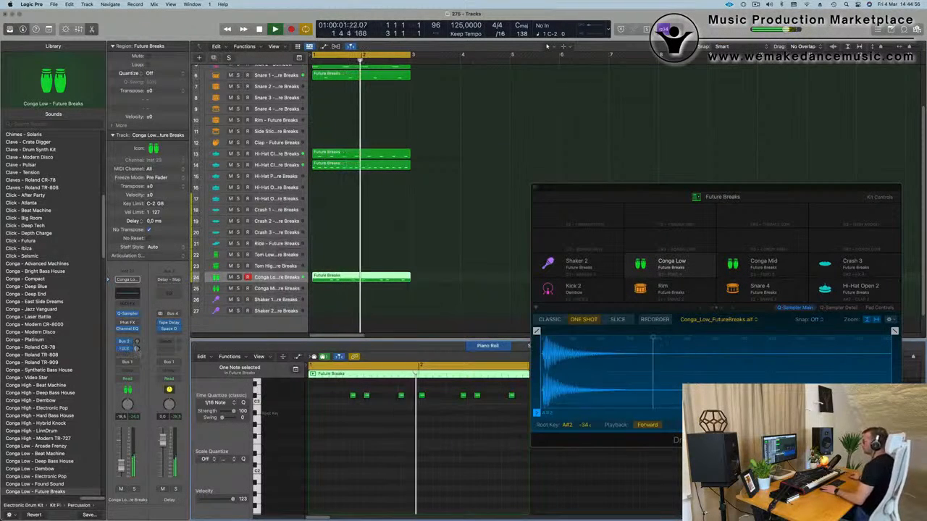
scroll(449, 246, up, 5)
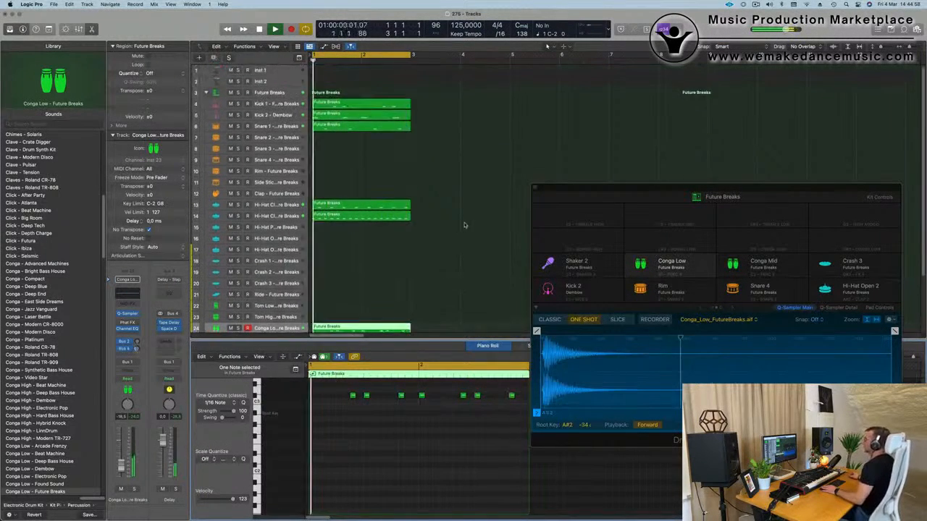
click(442, 89)
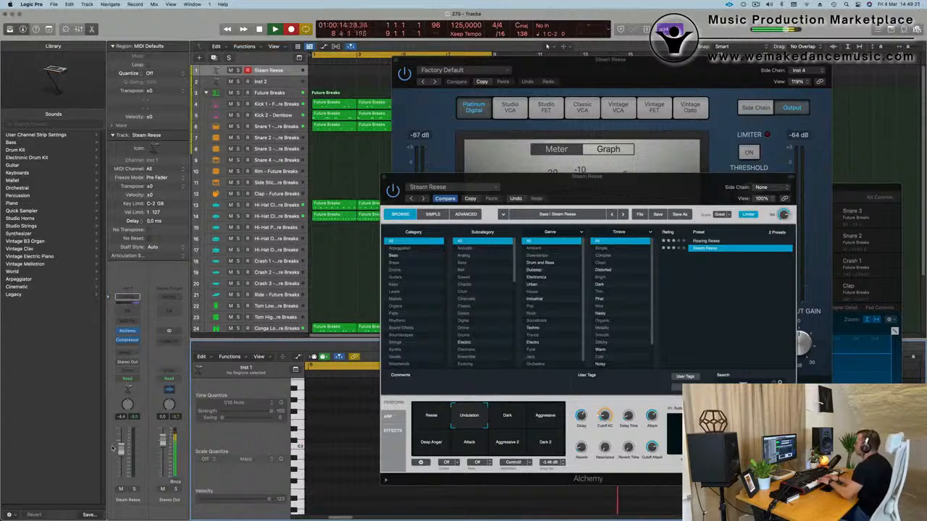
Record the Steam Reese bass part on the first track and move the Compressor and Alchemy windows away from the arrangement.
key(space)
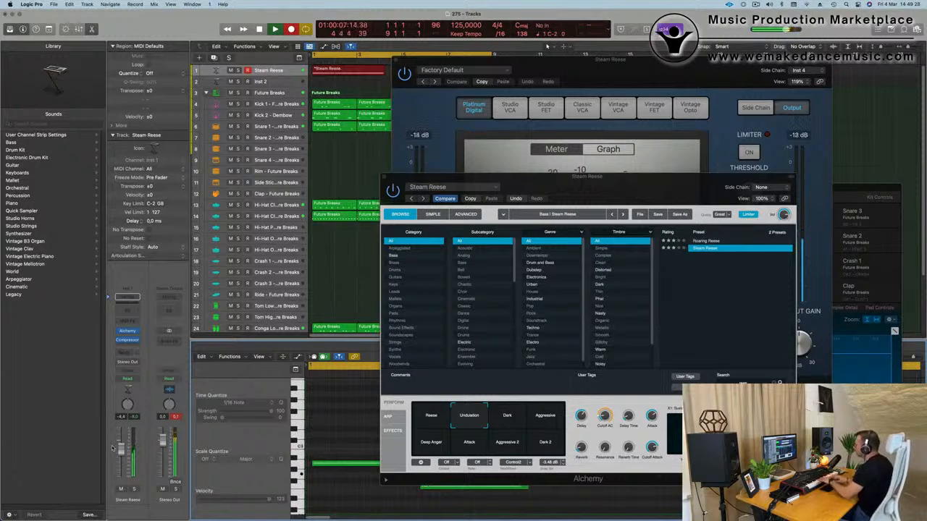
key(space)
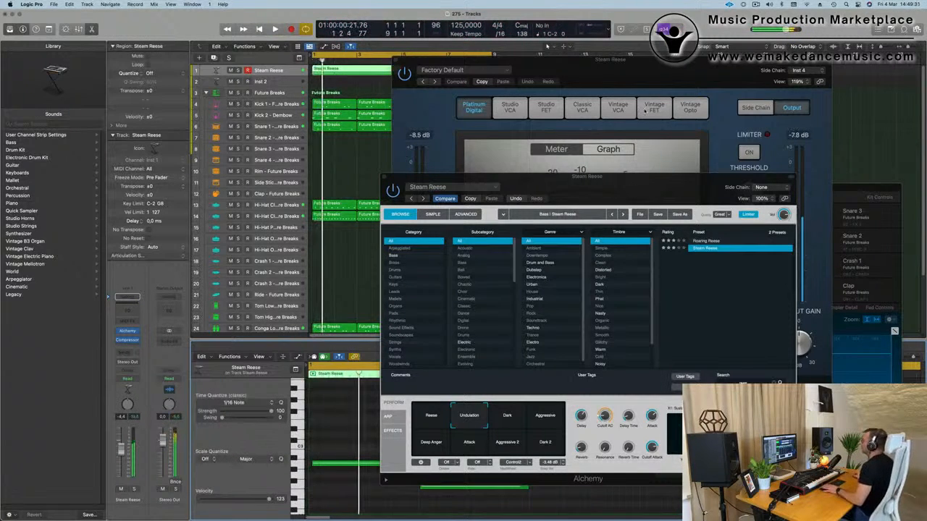
drag(605, 61, 815, 58)
drag(616, 178, 741, 60)
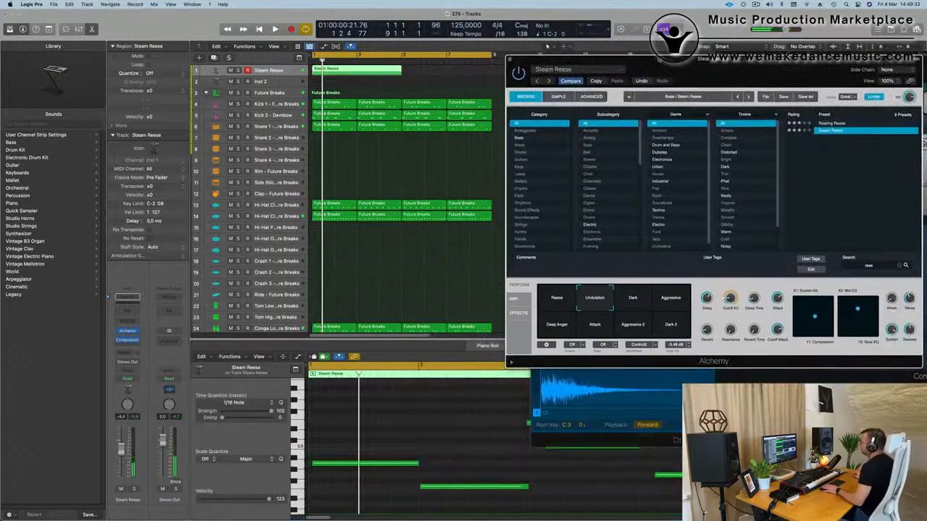
Play back the recorded Steam Reese part and select all of its notes in the Piano Roll.
key(space)
click(369, 419)
key(super+a)
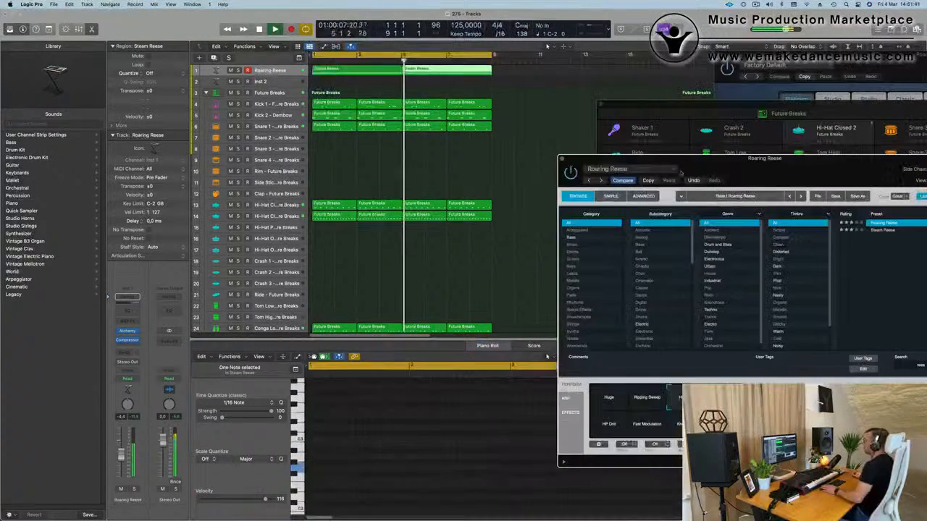
Close the Roaring Reese Alchemy window, repeat all regions once and extend the cycle range to bar 17.
click(562, 159)
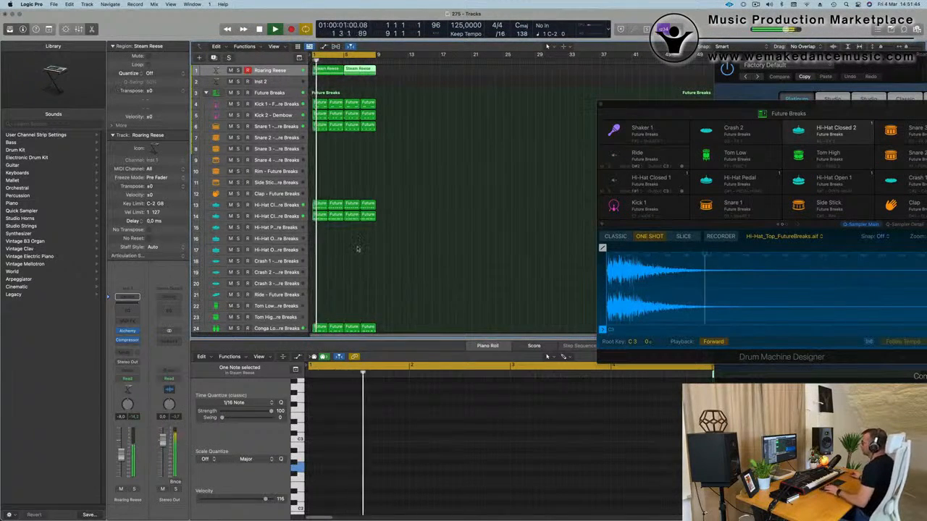
key(super+r)
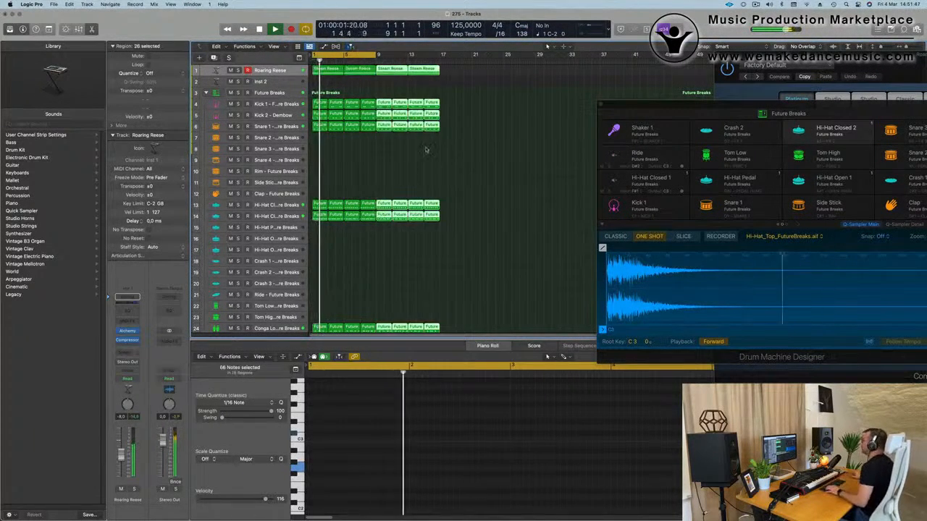
drag(377, 53, 442, 53)
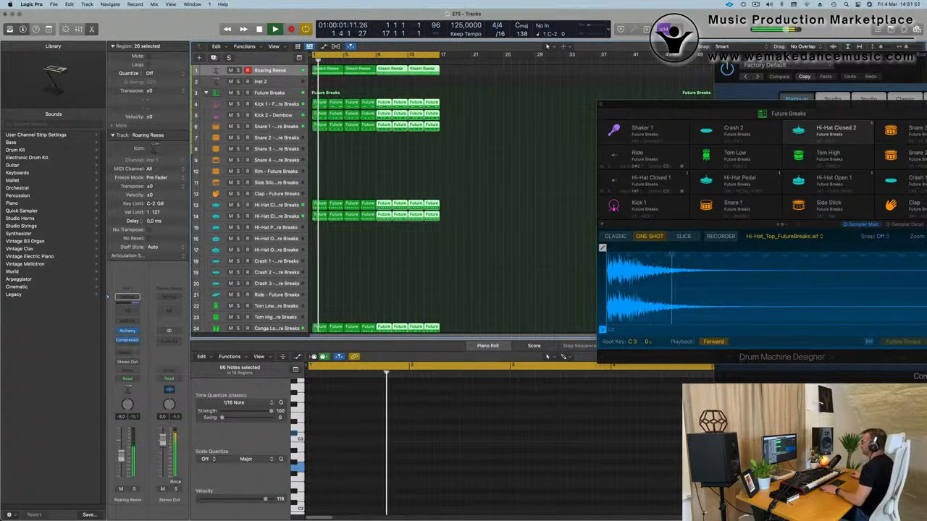
Open the Alchemy instrument on the Inst 2 track and place its window clear of the regions.
click(276, 85)
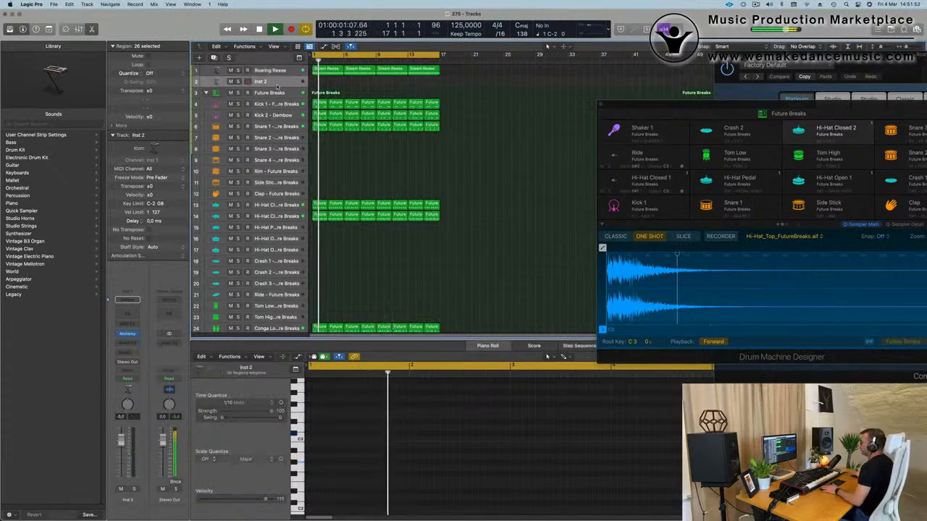
click(127, 334)
drag(540, 111, 590, 131)
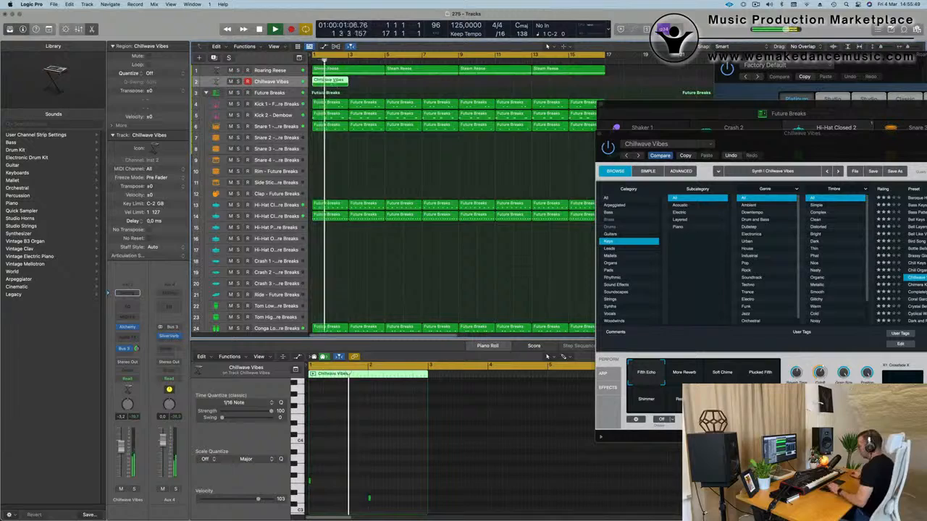
Repeat the two-bar Chillwave Vibes region seven times so the part fills the arrangement up to bar 17.
key(super+r)
key(super+r)
key(super+r)
key(super+r)
key(super+r)
key(super+r)
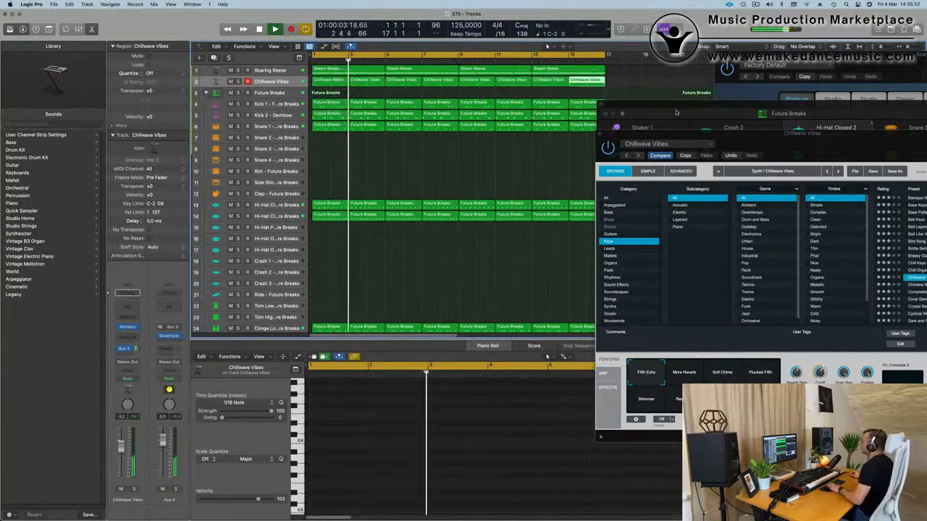
key(super+r)
key(Down)
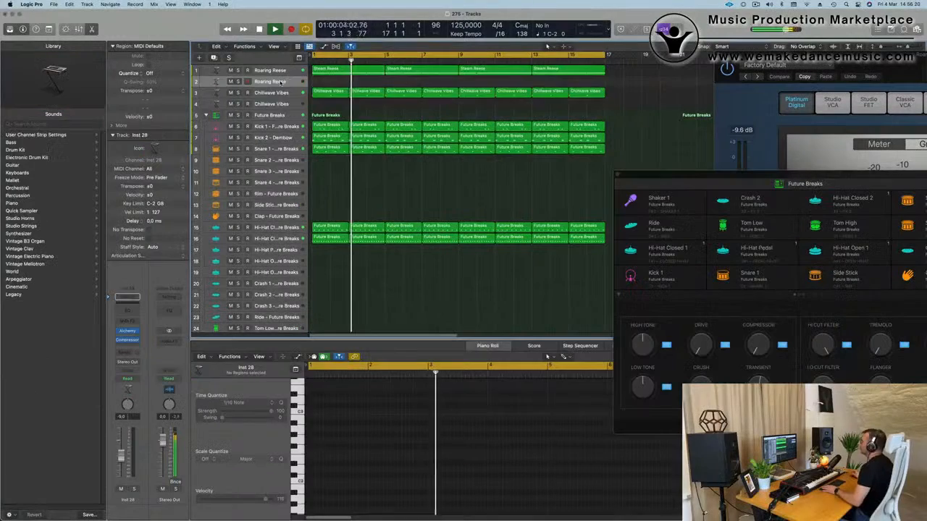
Open Alchemy on the duplicate Roaring Reese track and filter its presets to the Bass category.
key(Return)
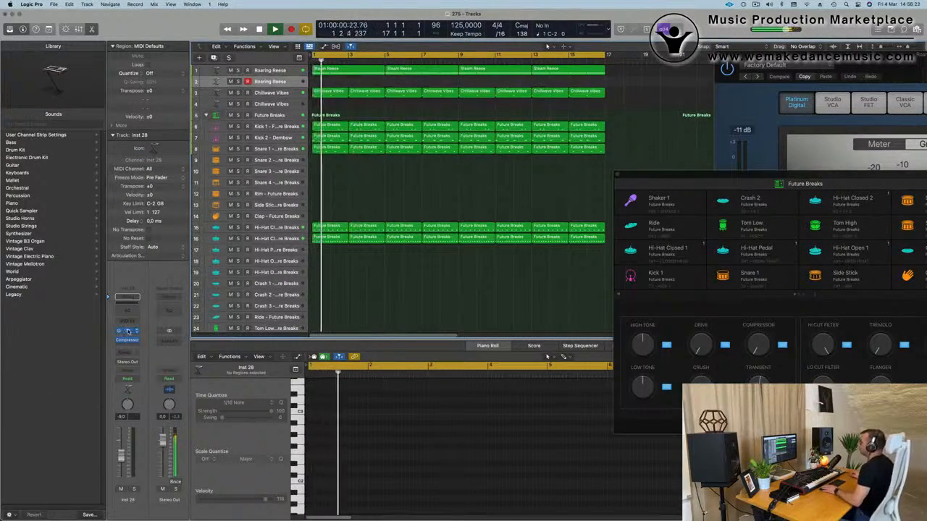
click(128, 331)
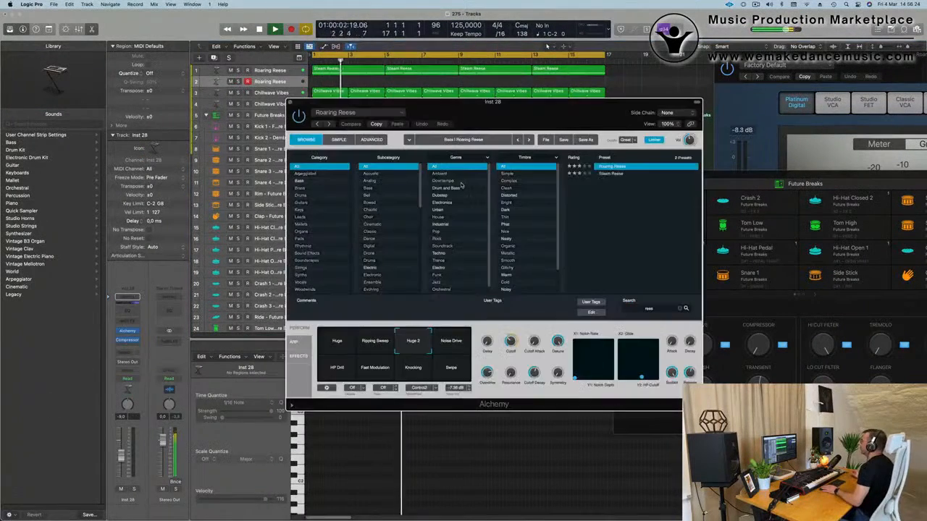
click(300, 182)
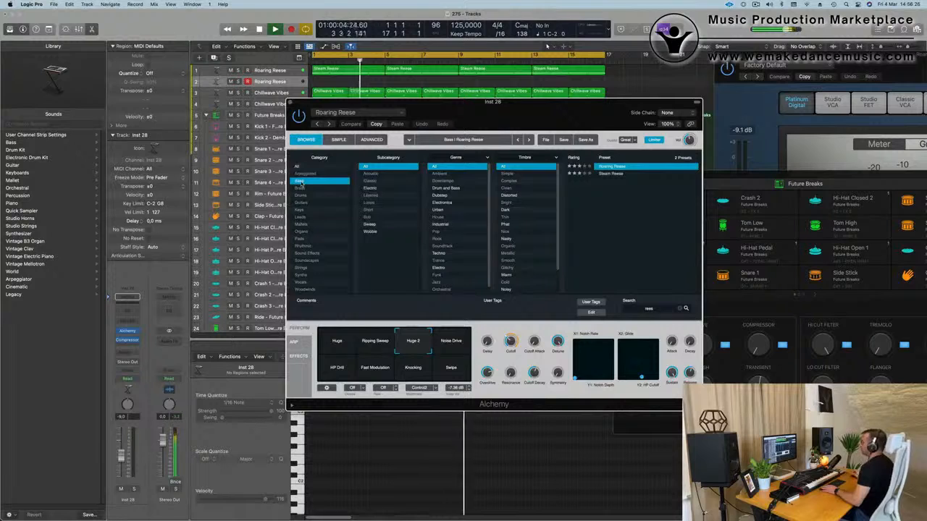
drag(467, 105, 471, 110)
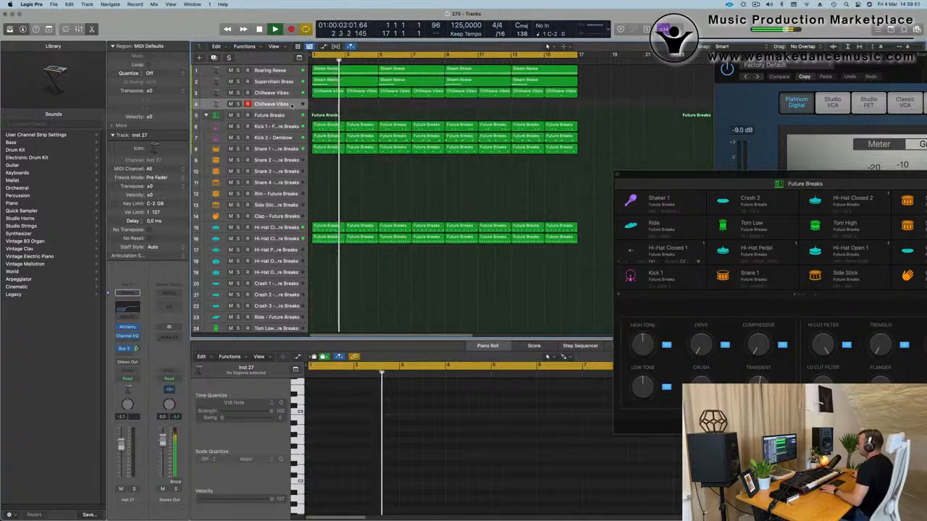
Replay the opening of the arrangement from bar 1 with the duplicate Chillwave Vibes track selected.
key(Return)
key(Return)
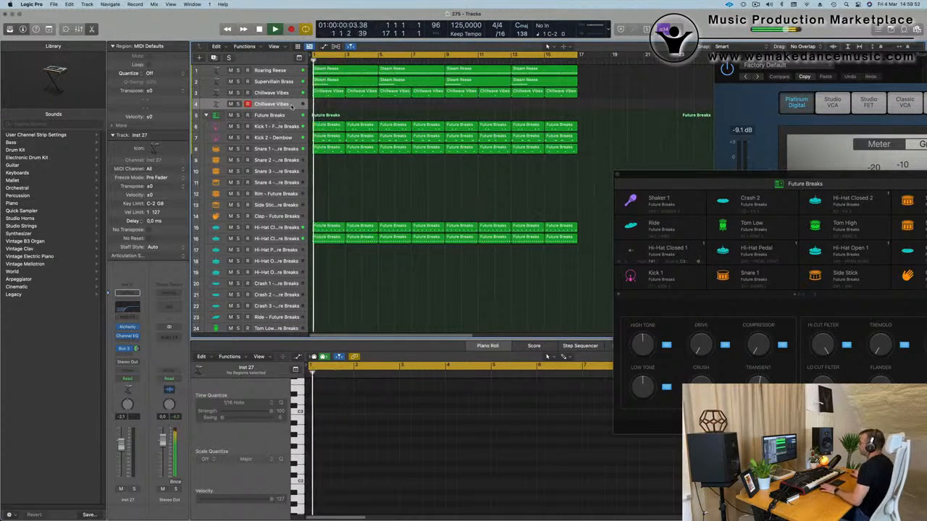
key(Return)
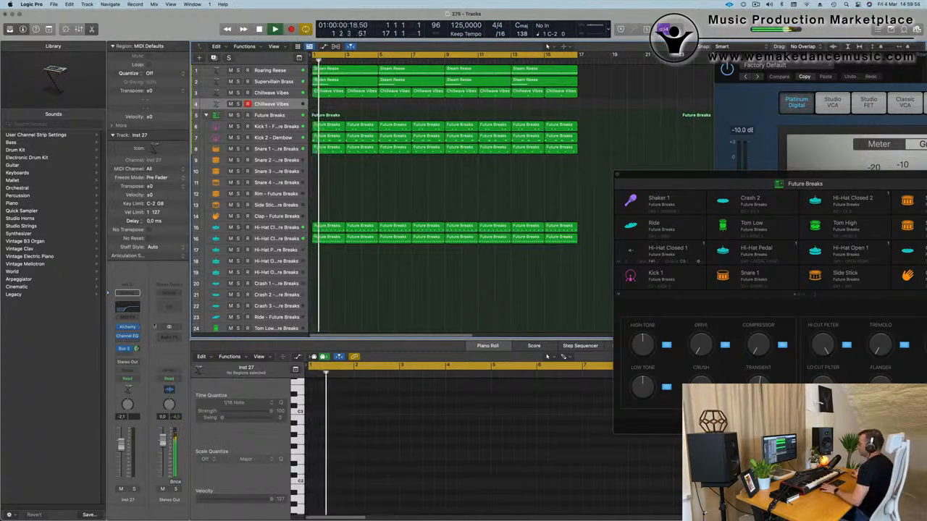
key(Return)
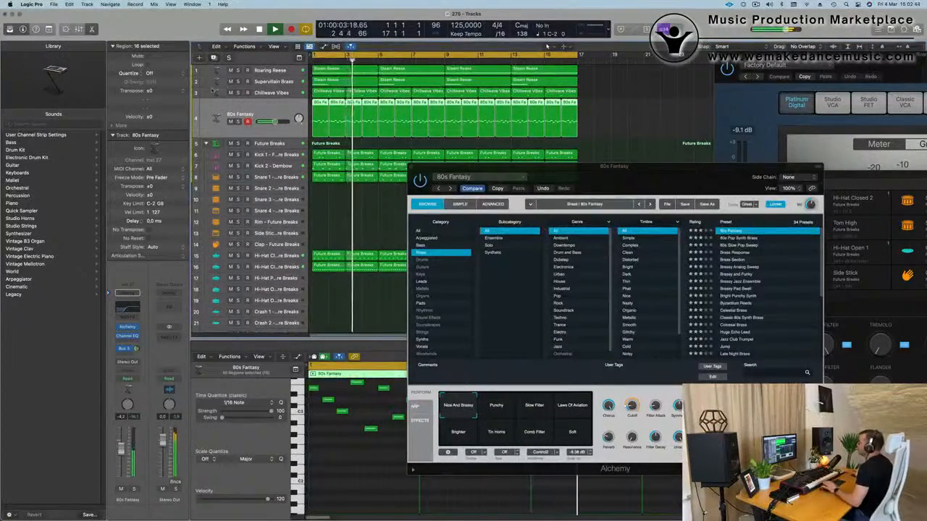
Duplicate the 80s Fantasy track and copy all of its regions onto the new track.
key(super+d)
drag(309, 123, 318, 152)
Mute the original 80s Fantasy track without soloing it and open Alchemy on its duplicate.
click(234, 121)
click(231, 123)
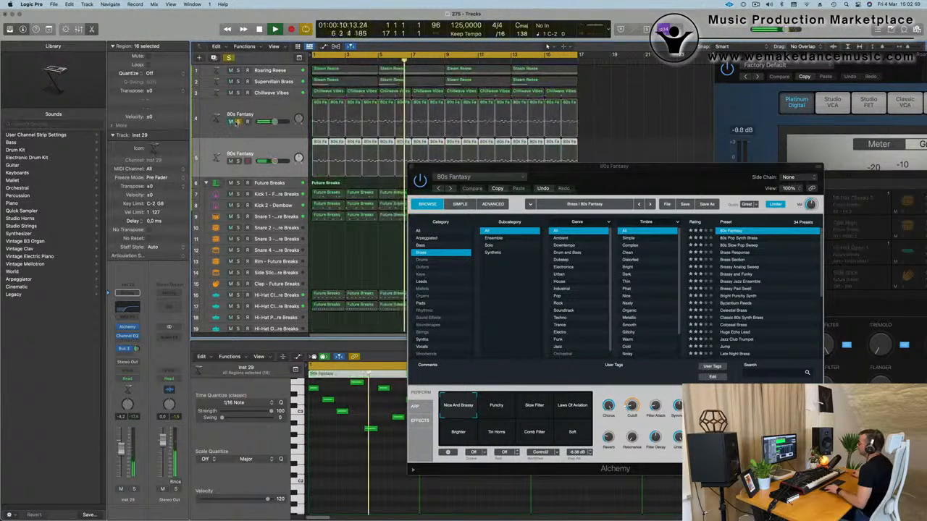
click(237, 122)
key(Return)
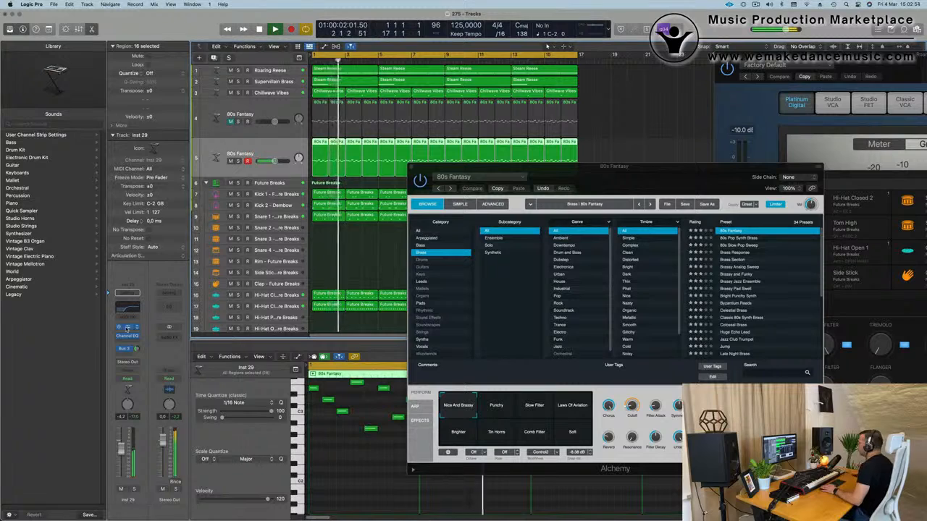
click(127, 327)
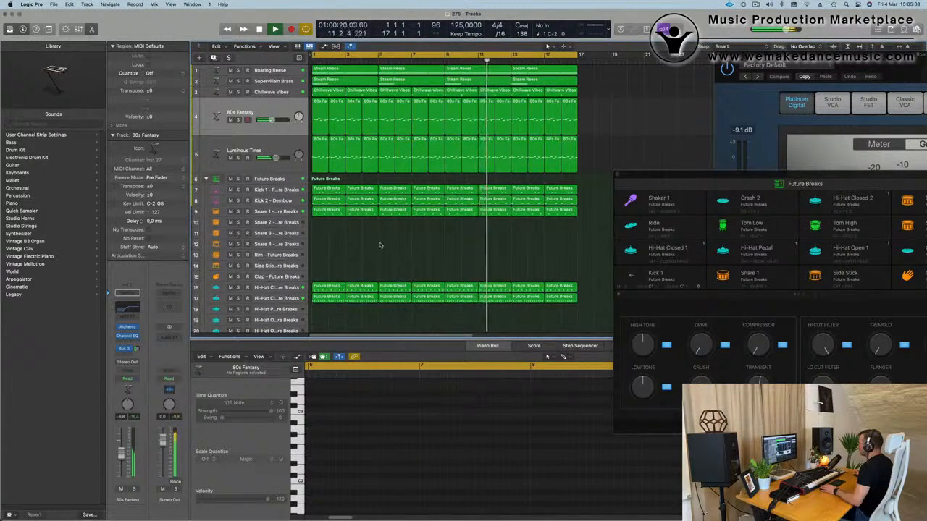
Duplicate the Luminous Tines track as an empty software instrument track with the same channel settings.
scroll(354, 250, down, 1)
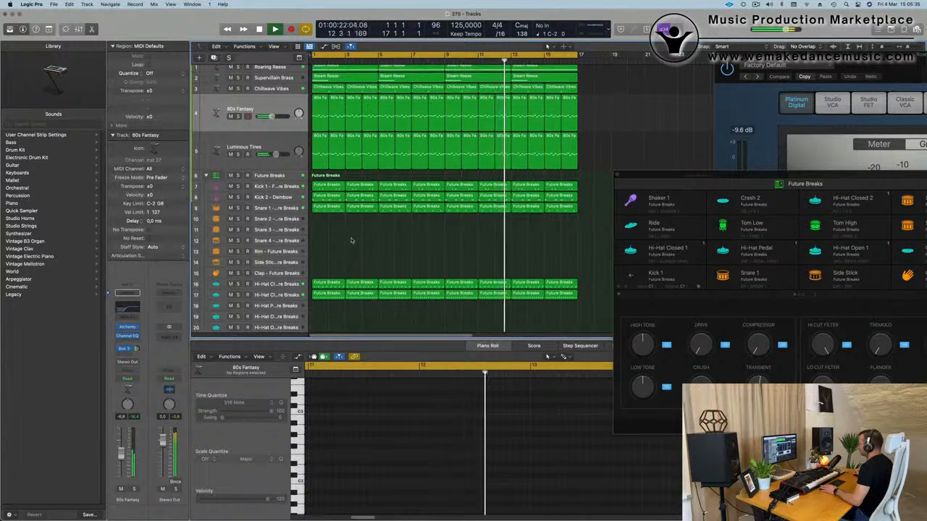
scroll(355, 247, down, 3)
scroll(359, 243, down, 10)
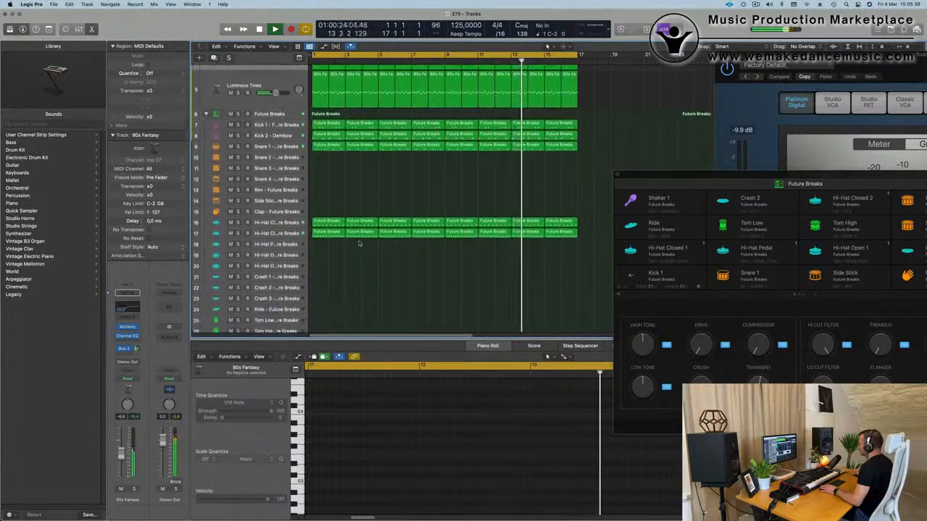
scroll(369, 217, up, 12)
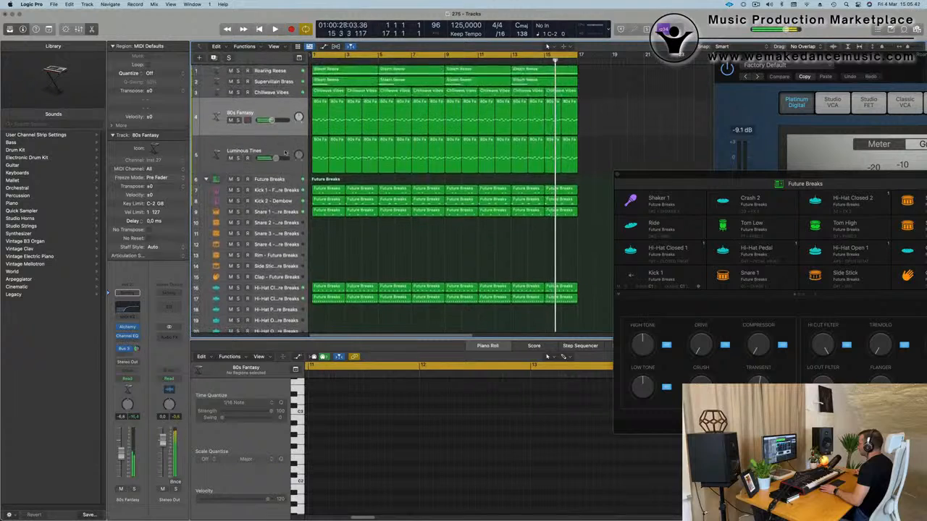
click(246, 145)
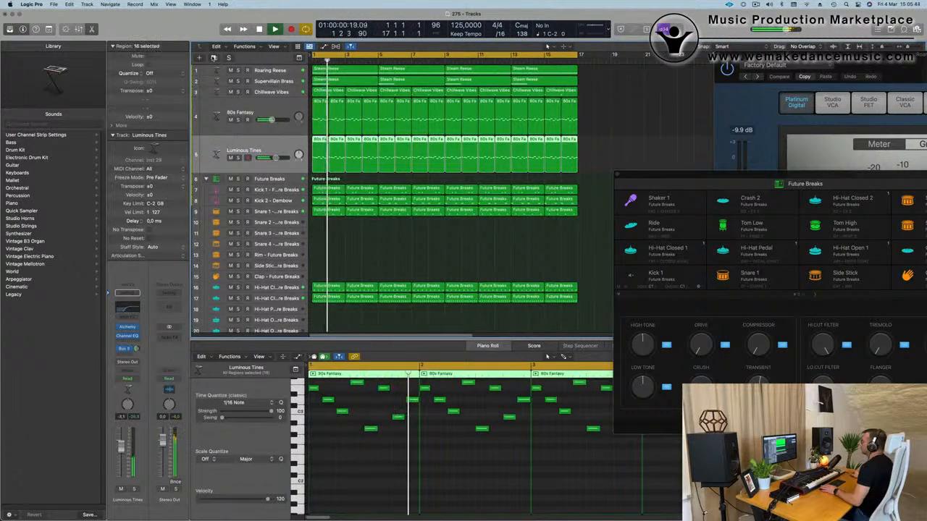
click(214, 58)
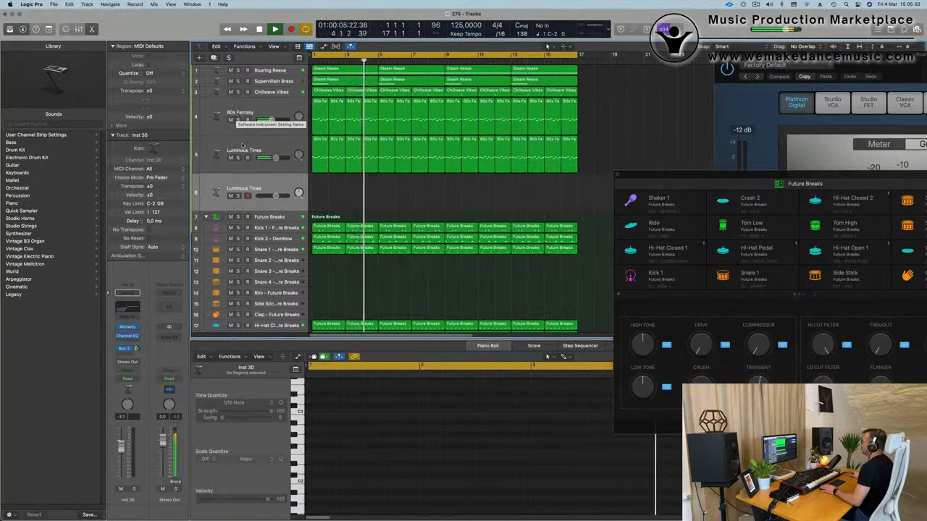
Select the new empty Luminous Tines track and restart playback from the beginning of the arrangement.
click(284, 165)
click(288, 186)
key(space)
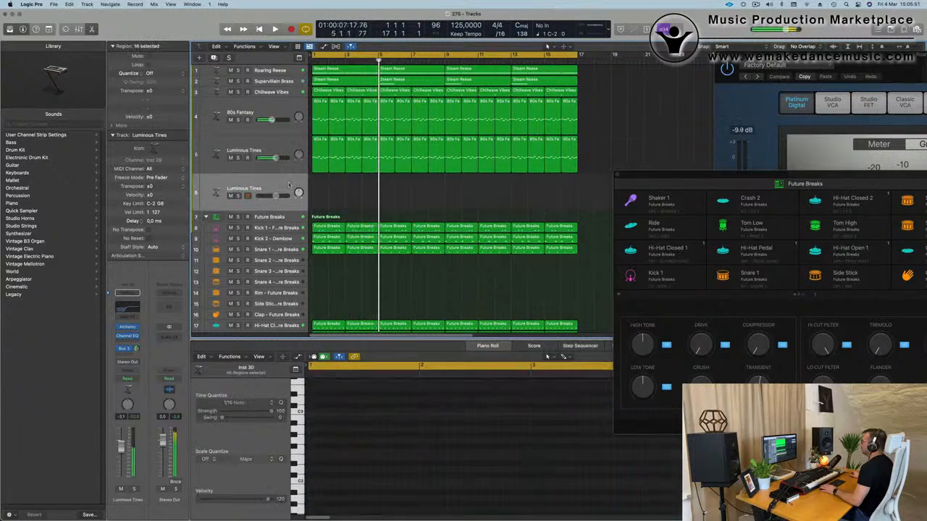
key(Return)
key(space)
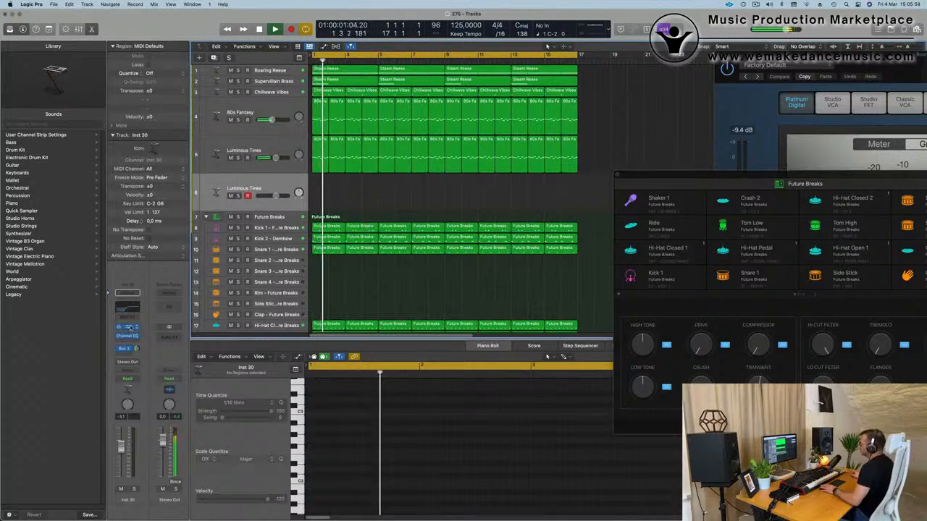
Open Alchemy on the new Luminous Tines track and filter its presets to the Leads category.
click(128, 328)
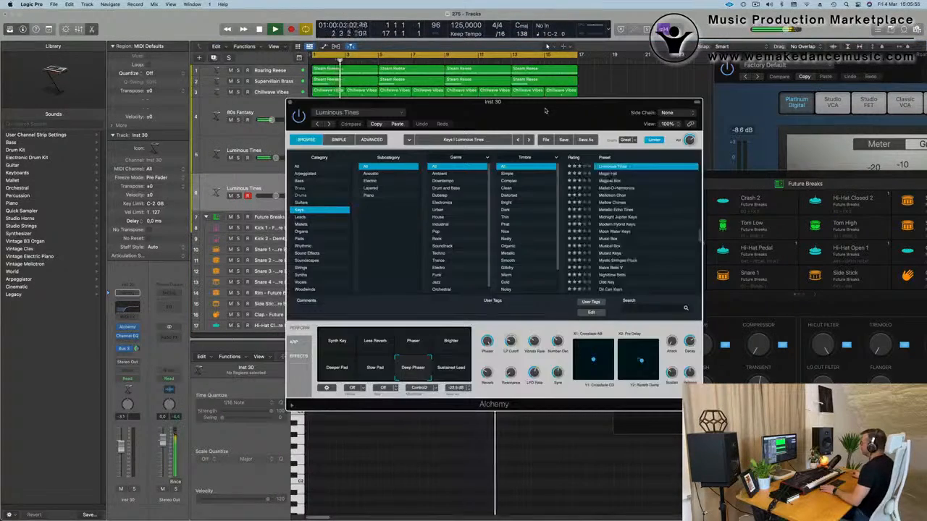
drag(521, 106, 565, 143)
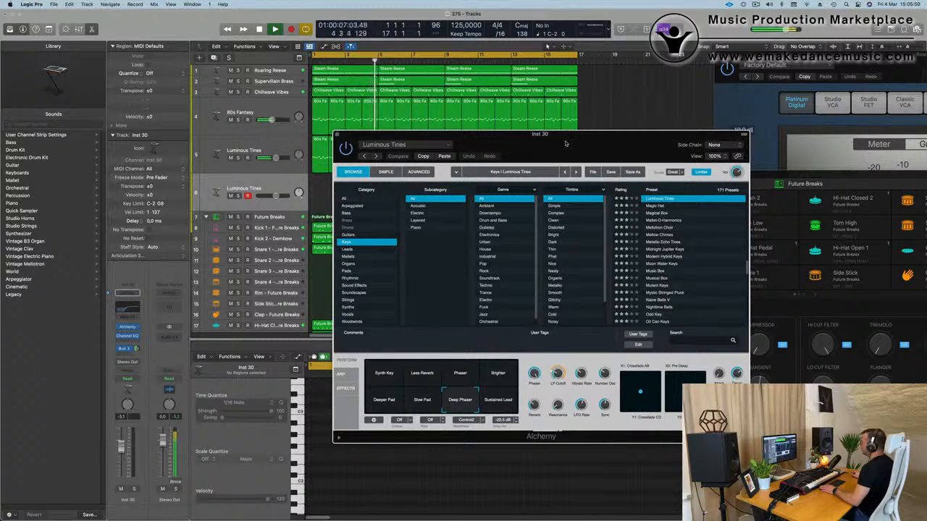
drag(566, 142, 550, 148)
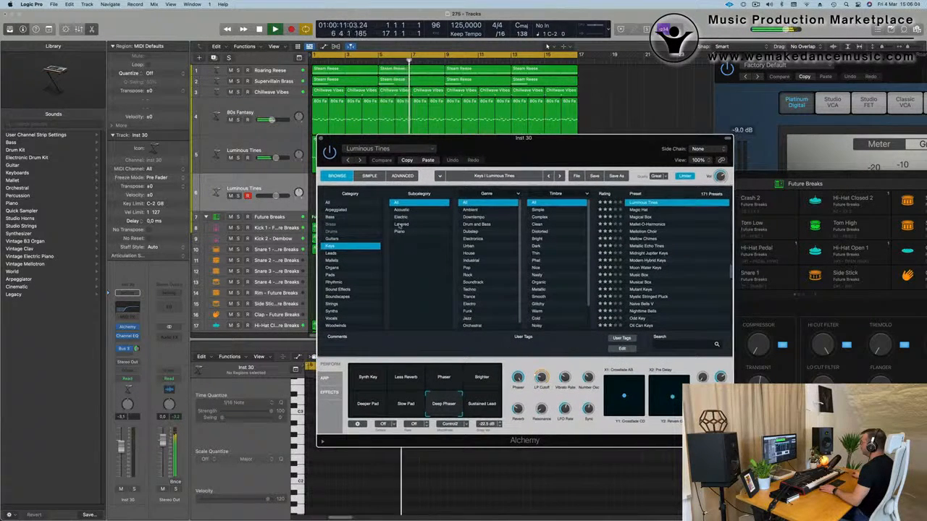
click(347, 253)
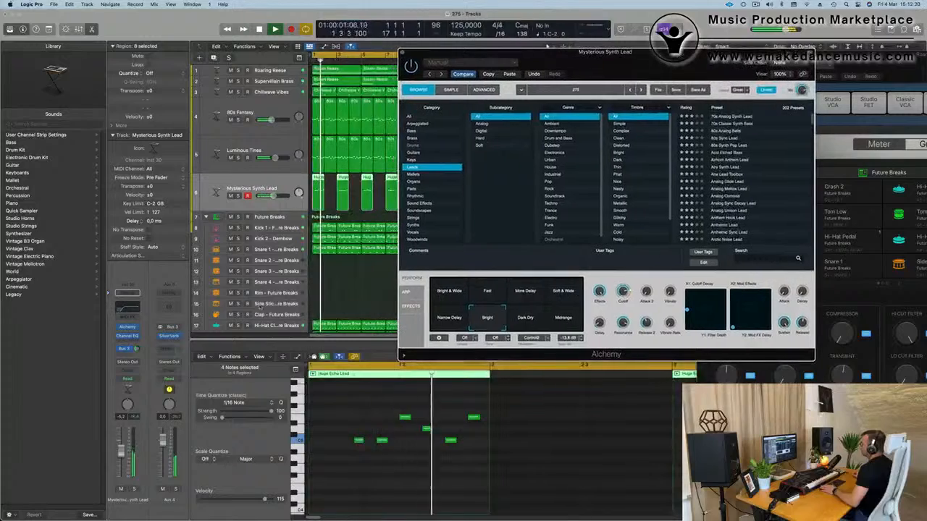
Close the Mysterious Synth Lead's Alchemy window and move the Performance Meter clear of the arrangement.
click(402, 52)
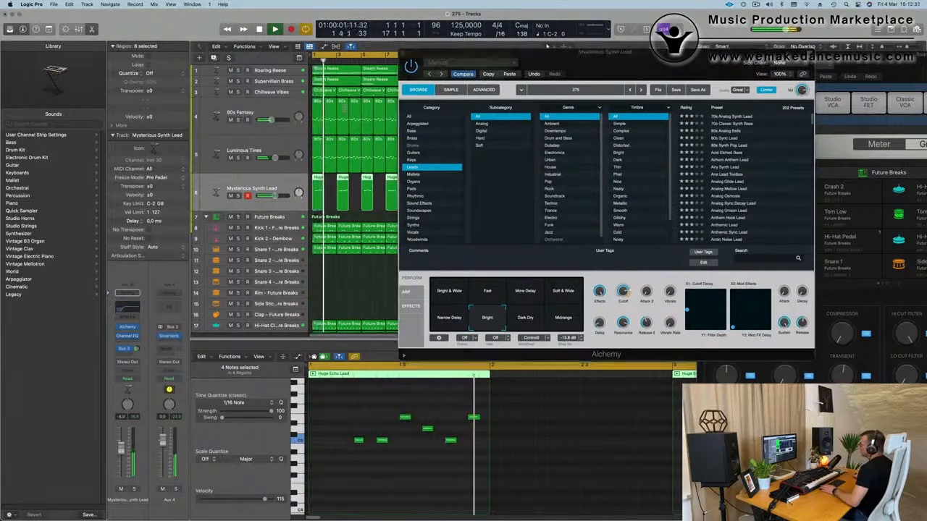
scroll(482, 221, down, 5)
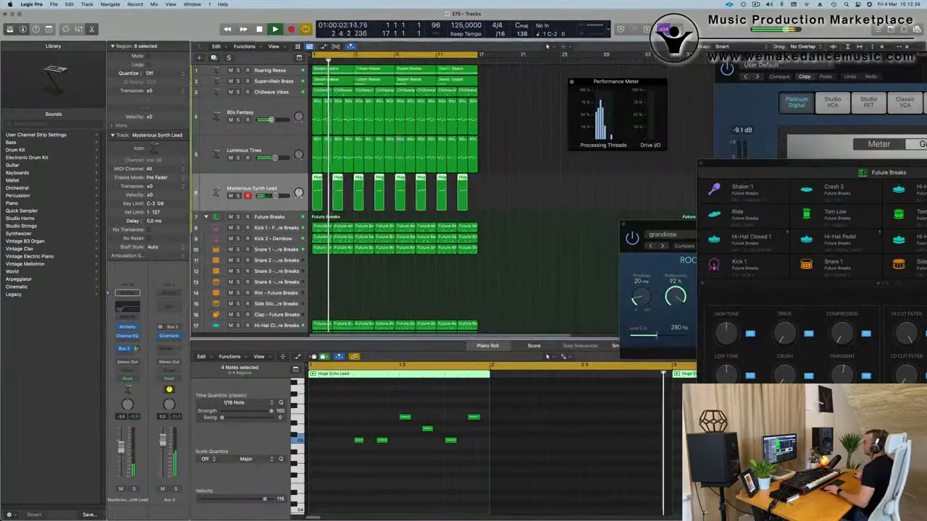
scroll(471, 220, up, 2)
scroll(493, 206, up, 3)
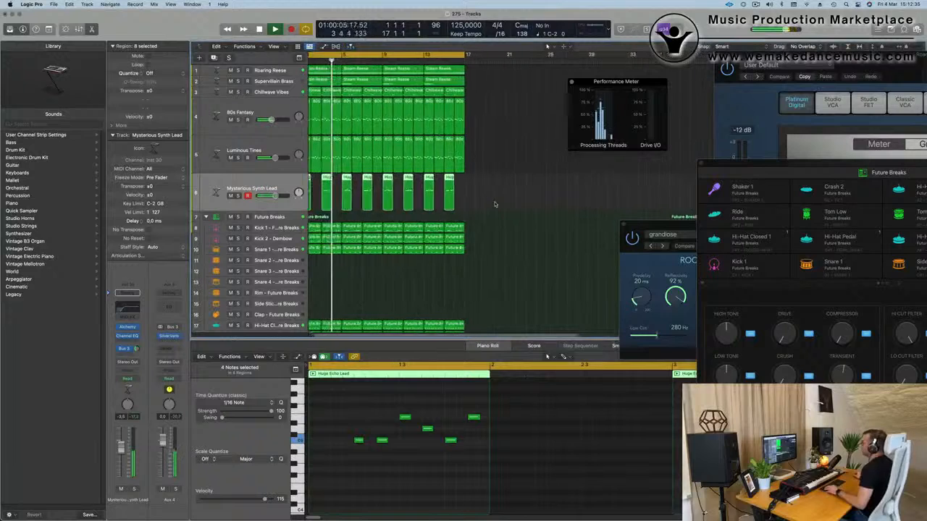
drag(585, 82, 689, 83)
scroll(512, 152, down, 2)
Restart playback from the beginning, and repeat all regions of the arrangement out to bar 65.
key(space)
key(space)
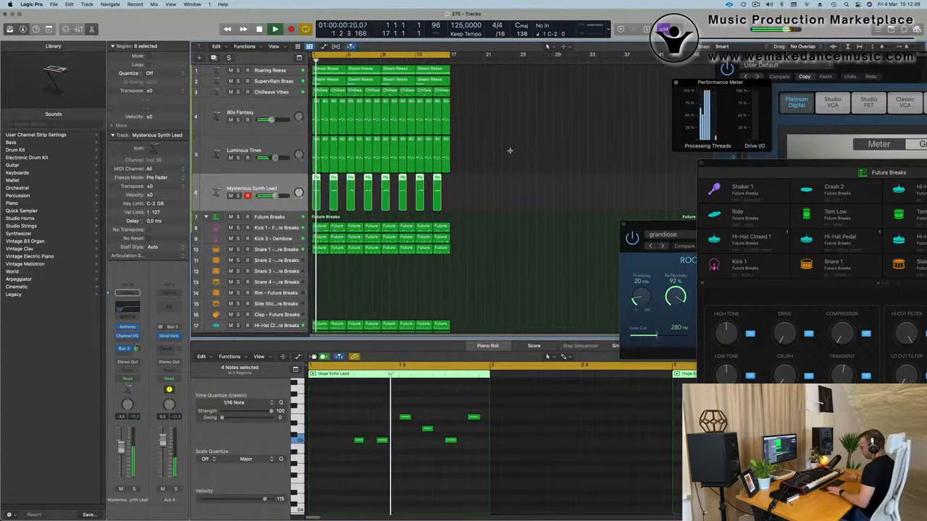
key(super+a)
key(super+r)
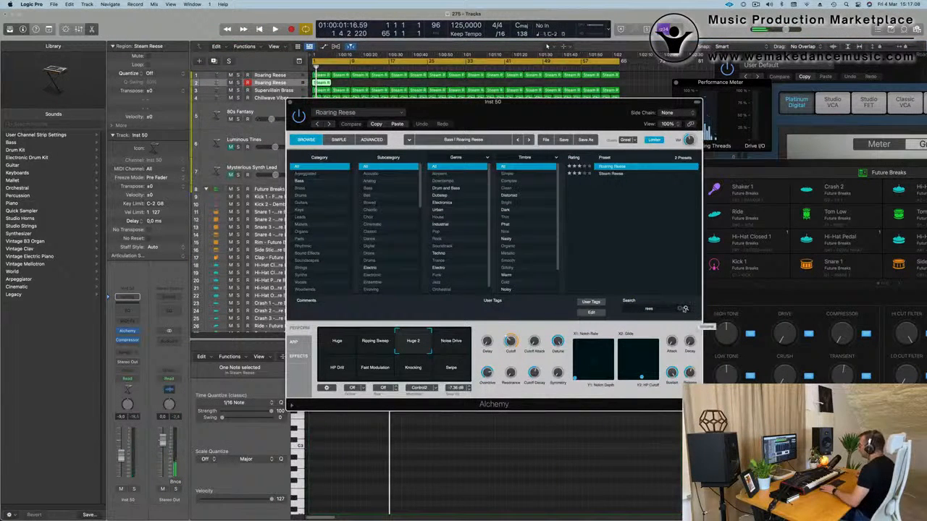
Clear the preset search in Alchemy on the duplicate Roaring Reese track and filter the presets to Soundscapes.
click(676, 308)
click(308, 262)
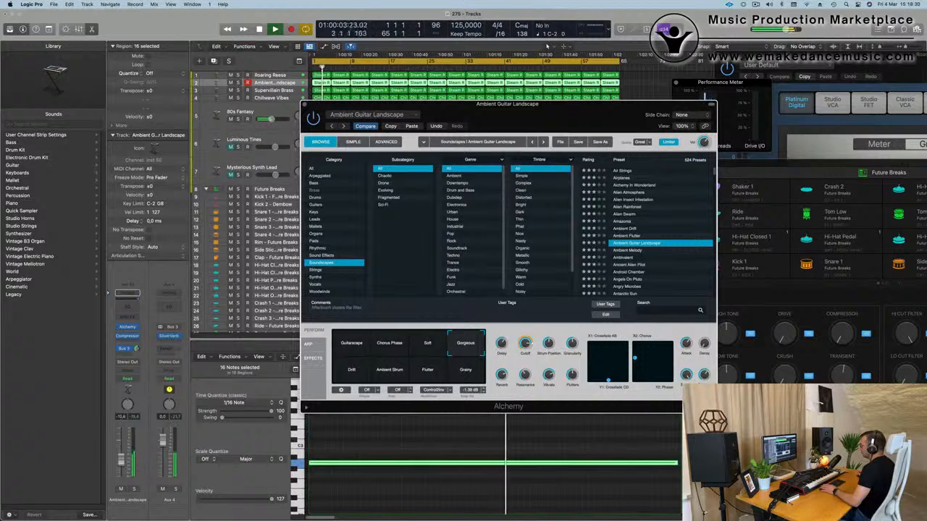
Restart playback from the beginning and toggle solo on the Ambient Guitar Landscape track to compare it with the mix.
click(139, 491)
key(Return)
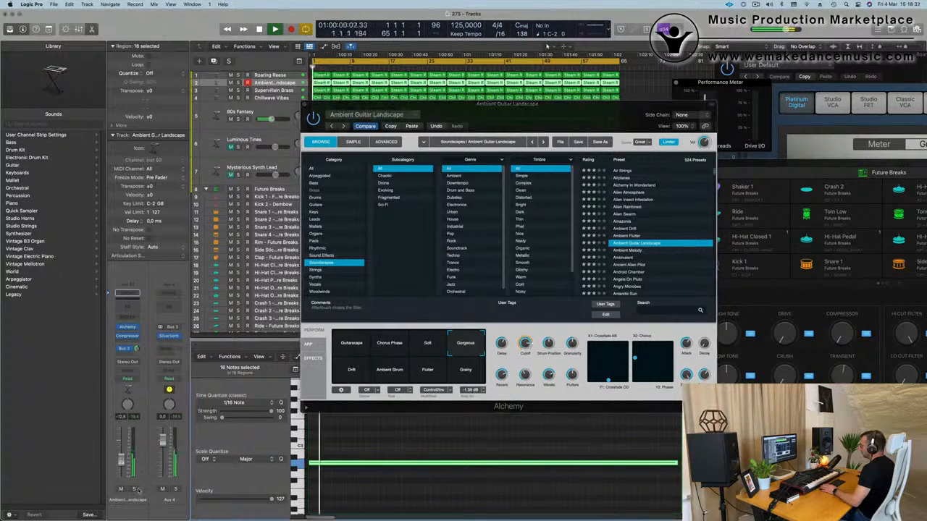
click(134, 490)
click(134, 491)
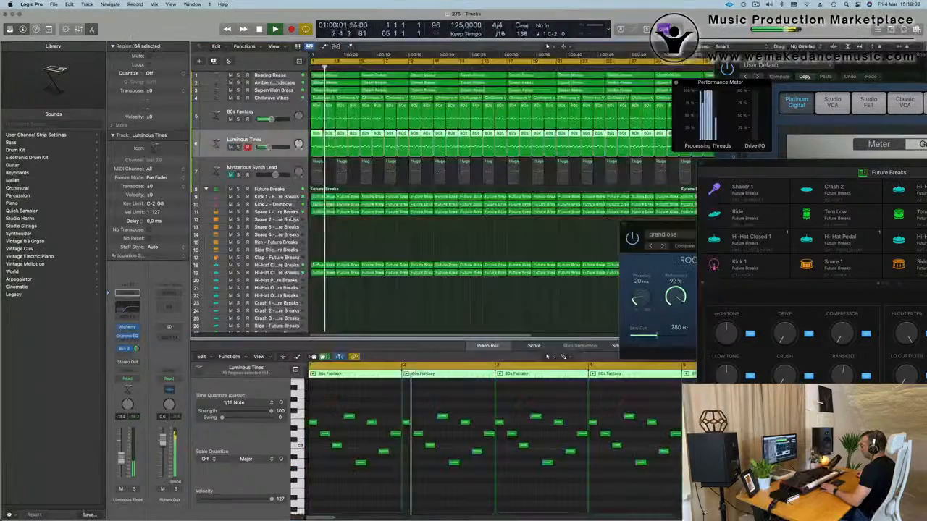
Move the first Snare 1 region onto the Rim track with its first note deleted, and copy the next snare region into the gap.
click(308, 216)
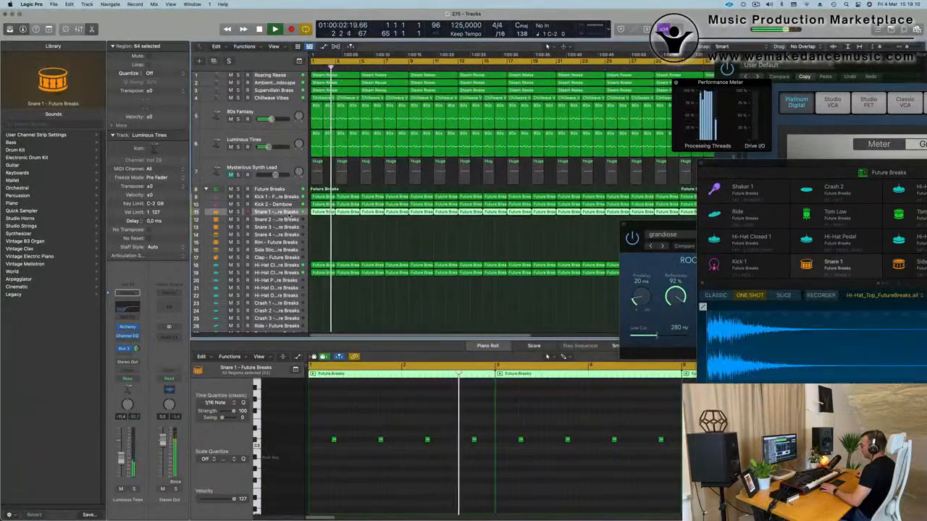
click(324, 212)
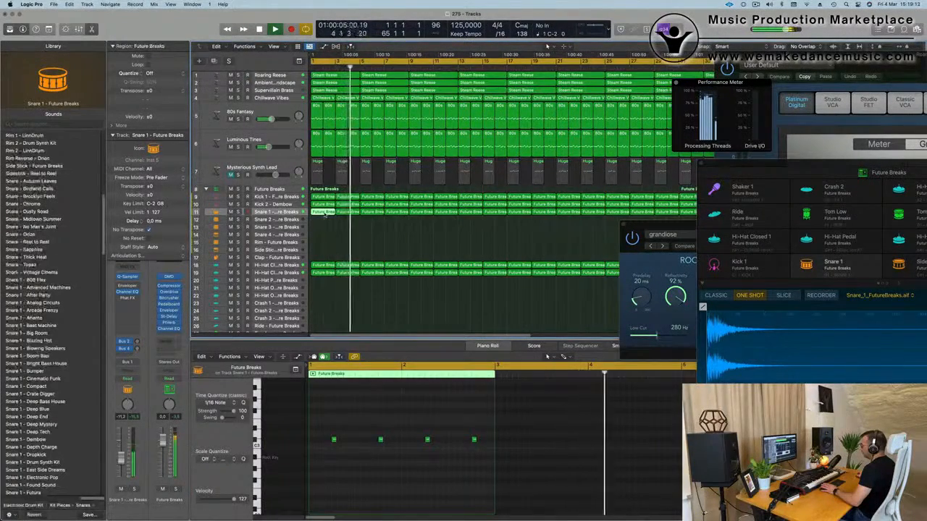
drag(325, 215, 337, 457)
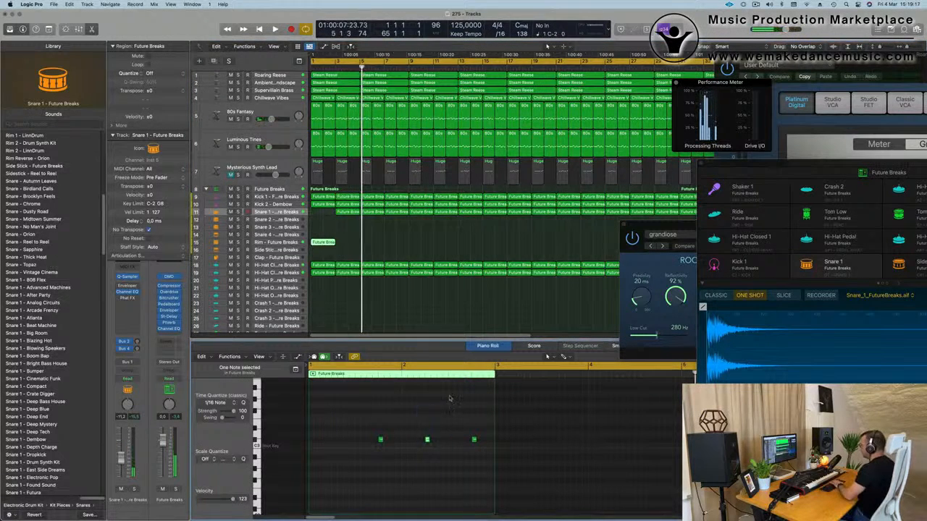
drag(347, 214, 321, 215)
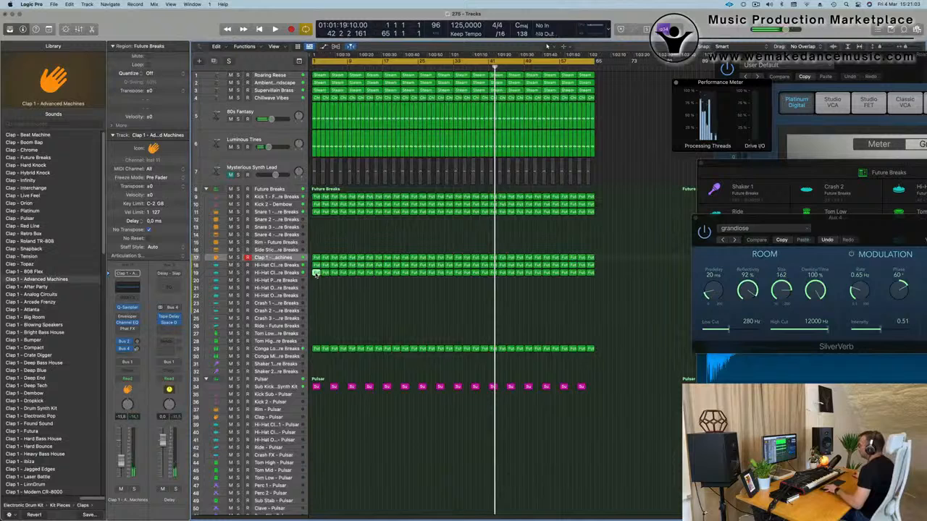
Copy the first region of the hi-hat track 19 onto the Ride track and open its notes in the Piano Roll.
drag(316, 273, 315, 326)
double_click(316, 326)
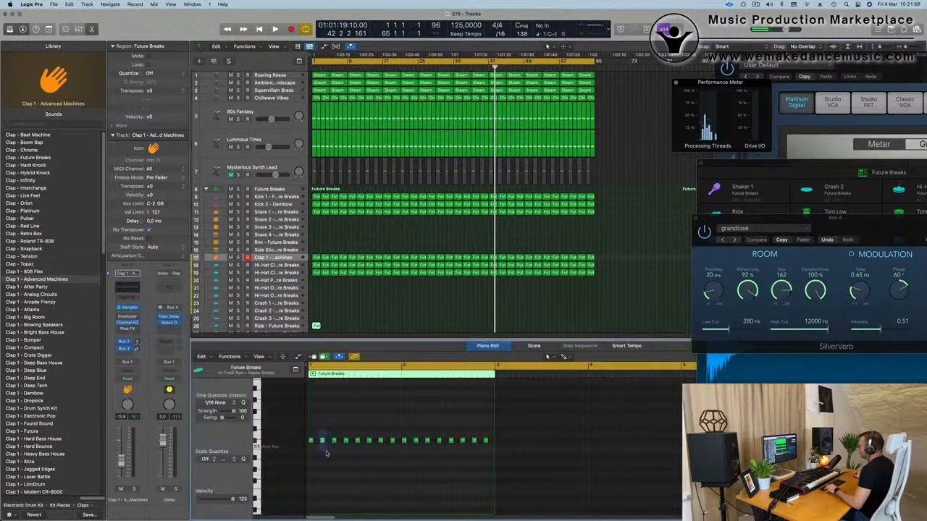
Delete every second note of the ride pattern except the one just after the start of bar 2, and restart playback.
drag(327, 453, 327, 453)
key(Delete)
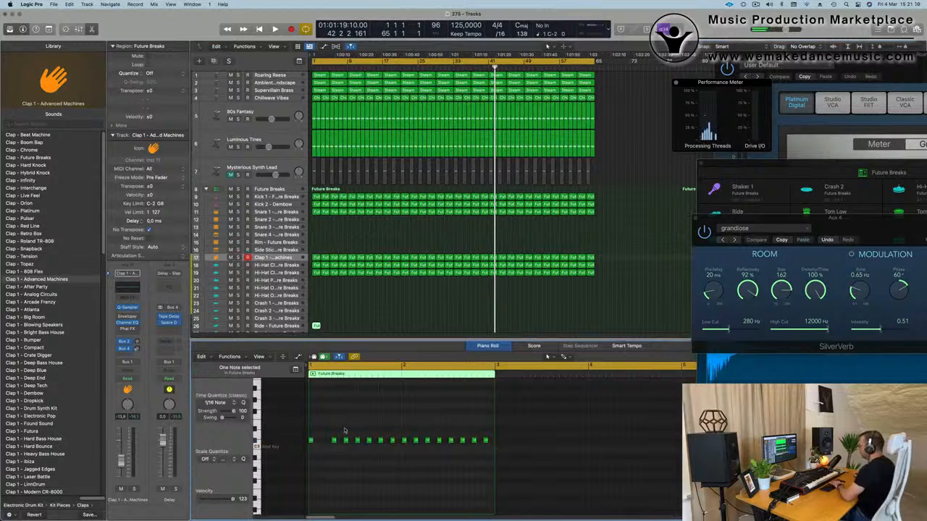
key(Delete)
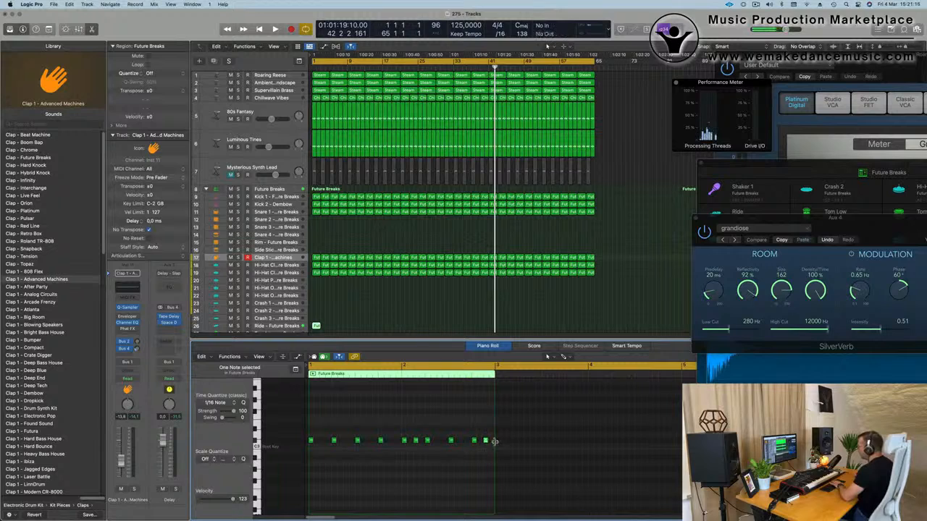
key(Delete)
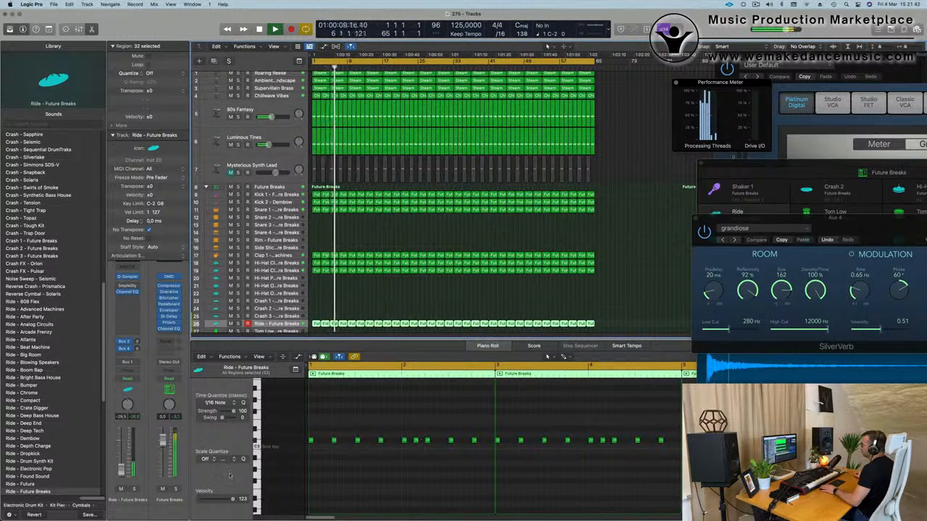
key(Return)
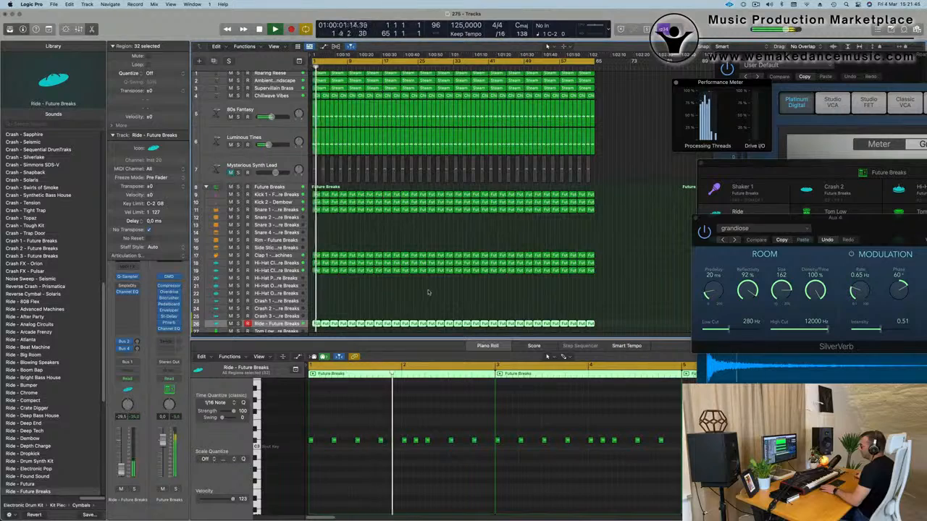